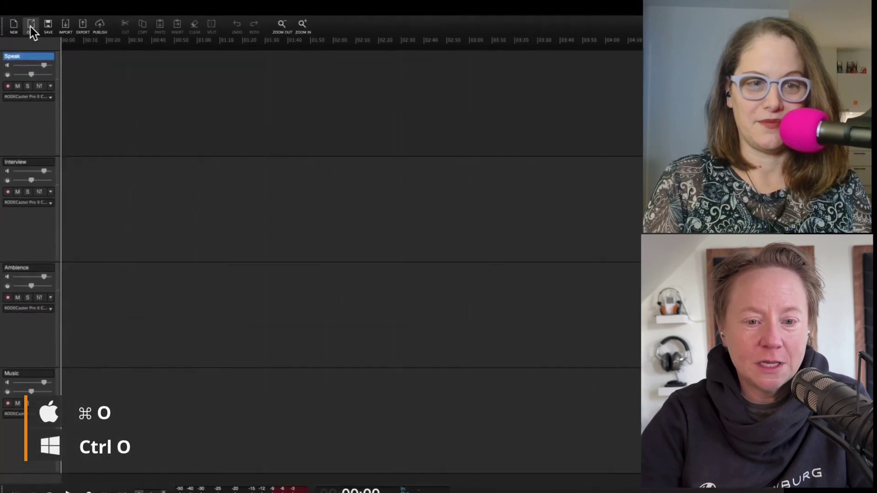
# Step: Open 'Deirdre Tshien of Capsho_2.mp4' from Downloads, with the file format set to Video Files
pyautogui.click(31, 25)
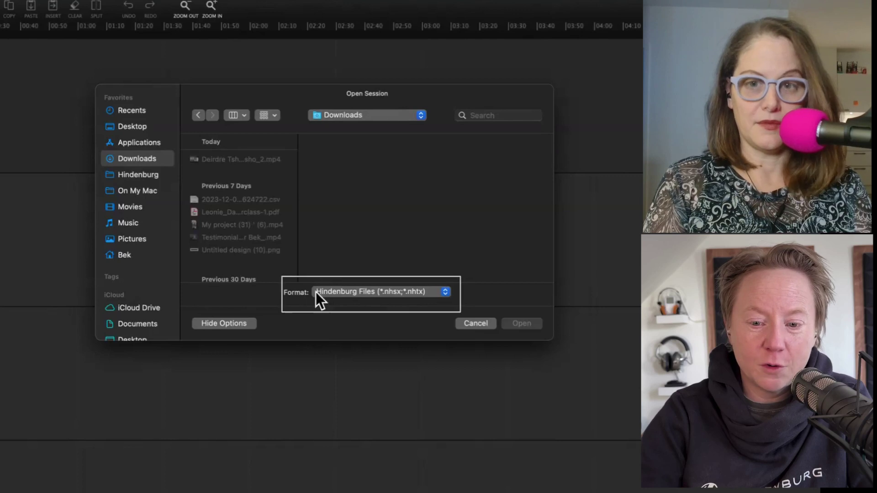
pyautogui.click(375, 291)
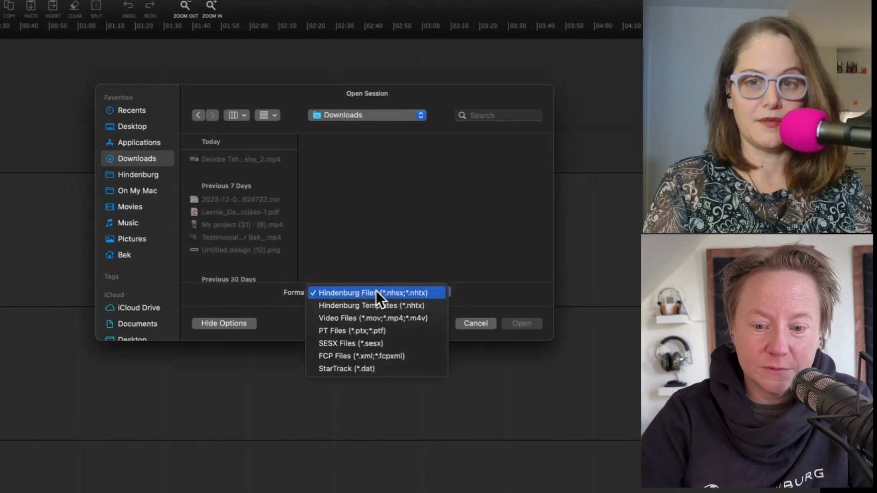
pyautogui.click(368, 318)
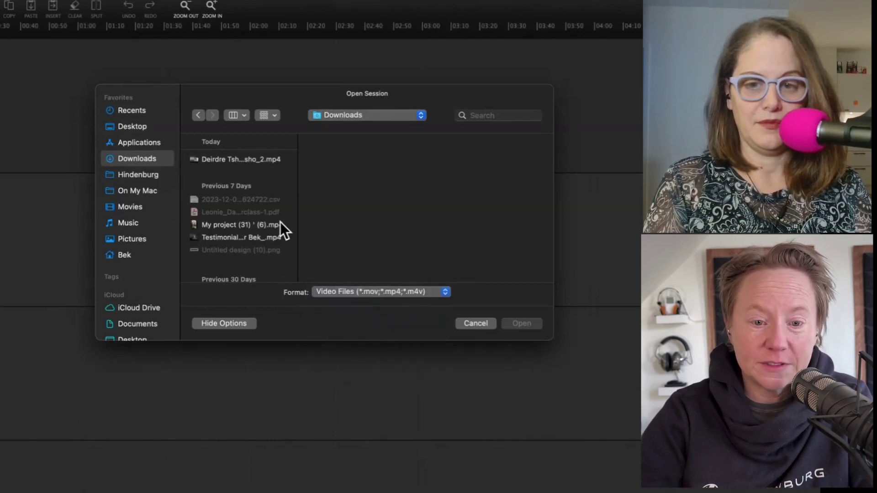
pyautogui.click(244, 160)
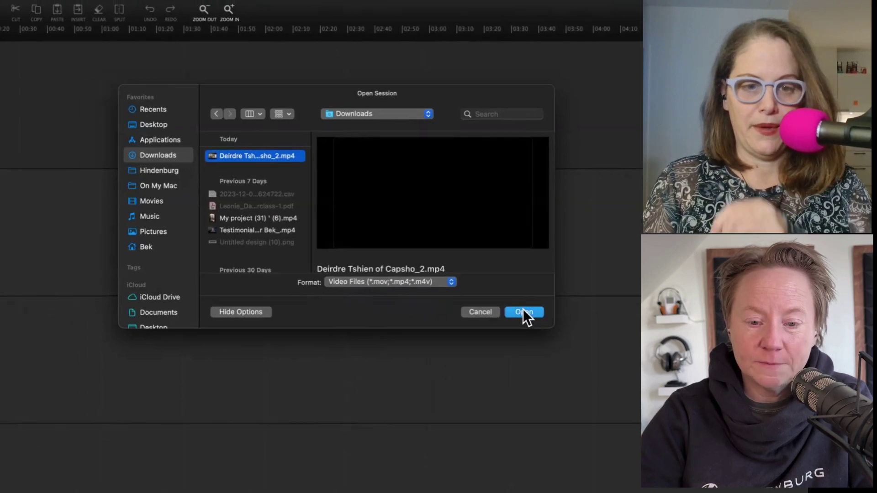
pyautogui.click(522, 323)
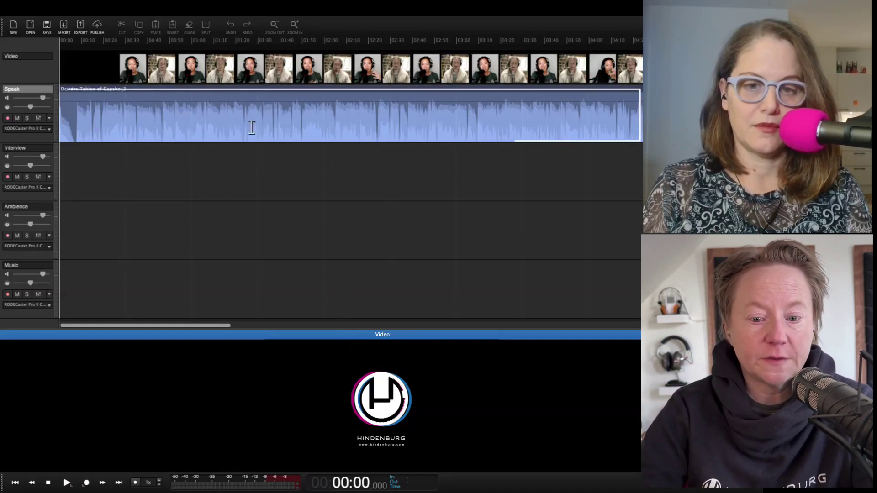
# Step: Show the Video preview panel, adjust its height, and detach it into a floating window
pyautogui.hotkey('ctrl', 'alt', 'v')
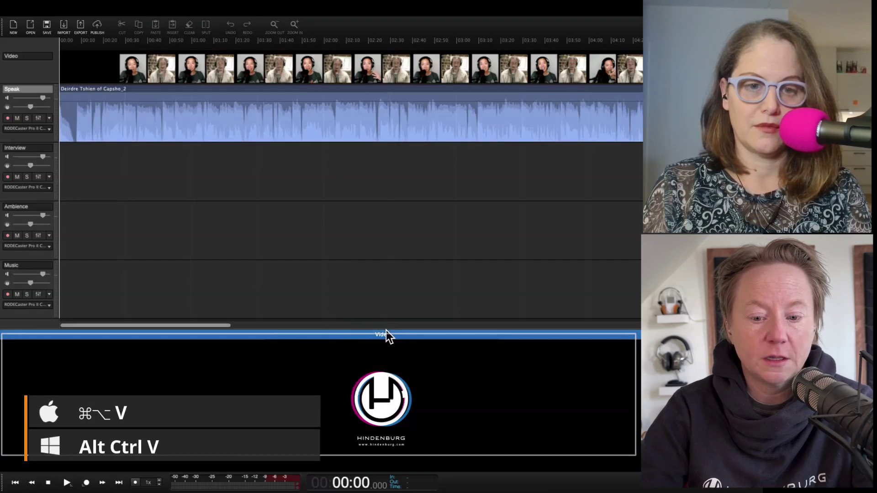
pyautogui.moveTo(386, 329)
pyautogui.mouseDown()
pyautogui.moveTo(390, 197)
pyautogui.moveTo(385, 313)
pyautogui.mouseUp()
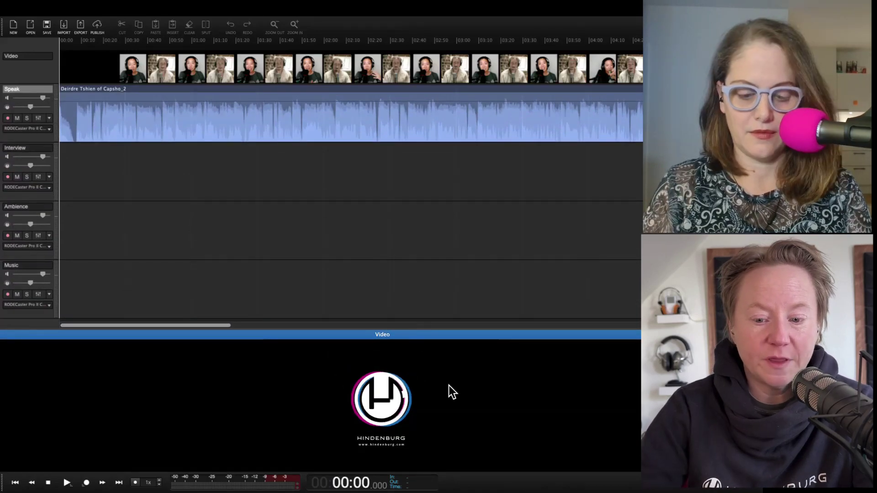
pyautogui.moveTo(424, 336); pyautogui.dragTo(177, 204)
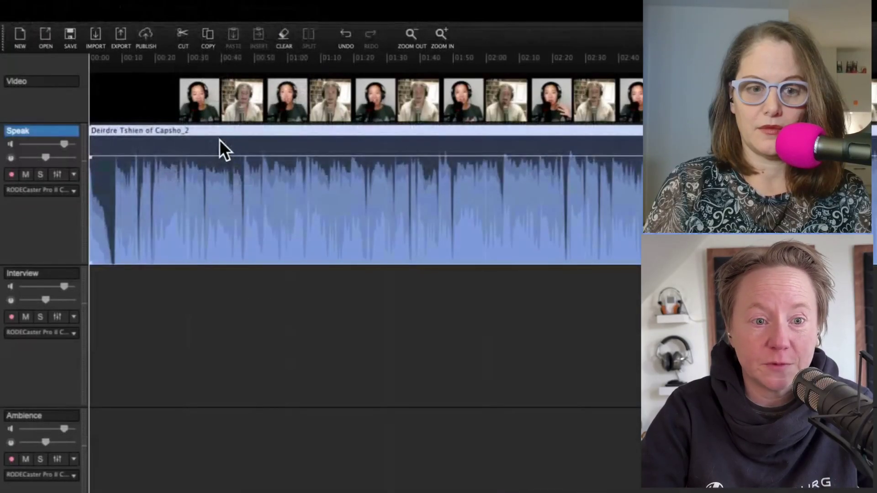
# Step: Run Transcribe on the interview in English with Multiple Speakers enabled
pyautogui.moveTo(193, 18)
pyautogui.click(224, 9)
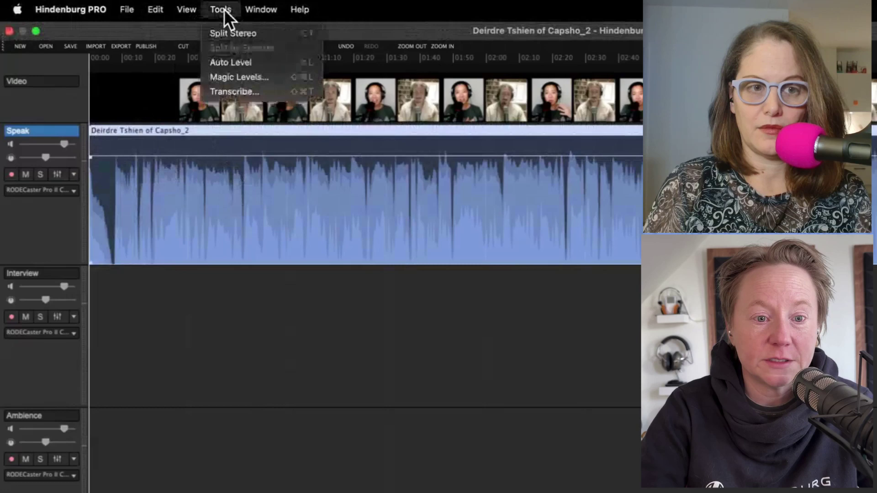
pyautogui.click(239, 94)
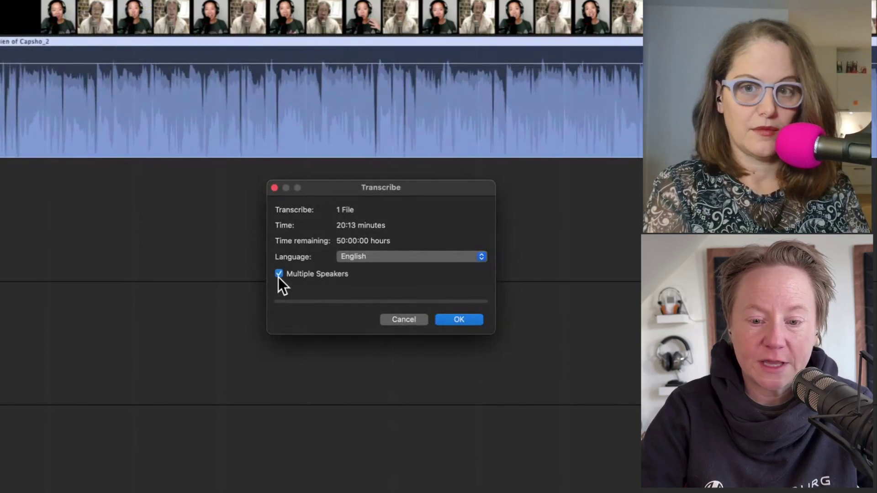
pyautogui.click(464, 320)
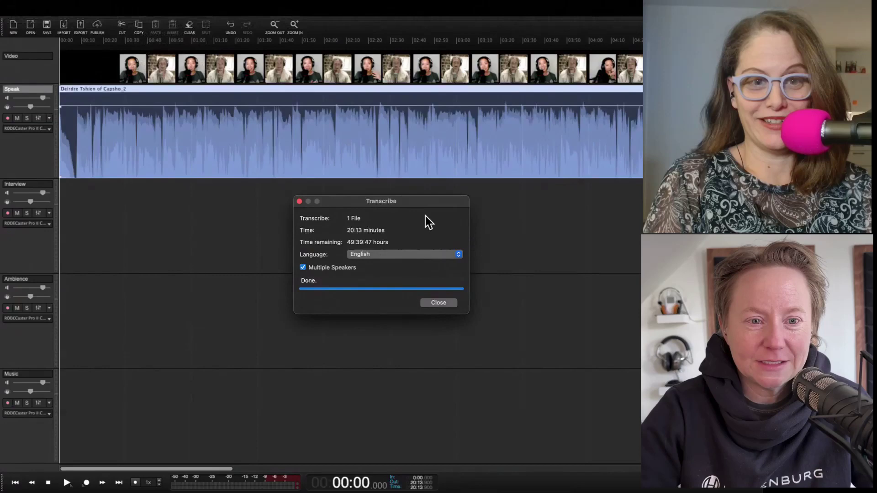
# Step: Close the finished transcription window and show a taller Manuscript panel
pyautogui.click(439, 303)
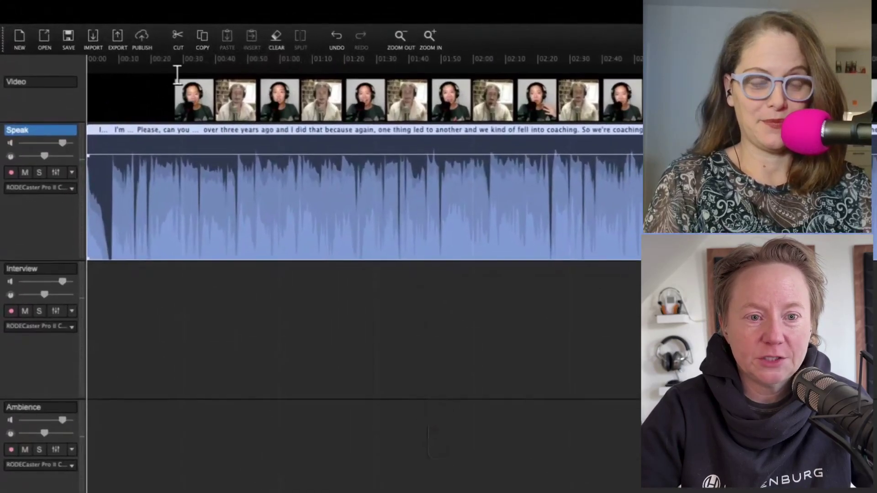
pyautogui.click(187, 12)
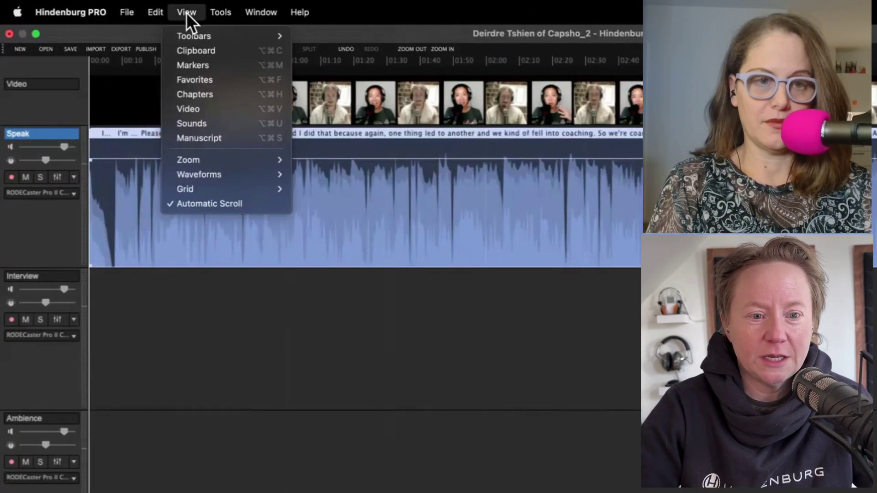
pyautogui.click(212, 136)
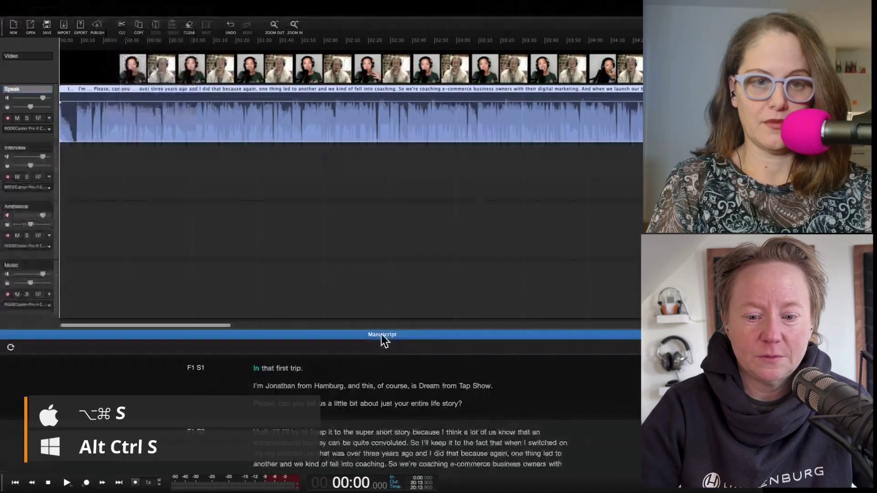
pyautogui.moveTo(383, 328); pyautogui.dragTo(389, 208)
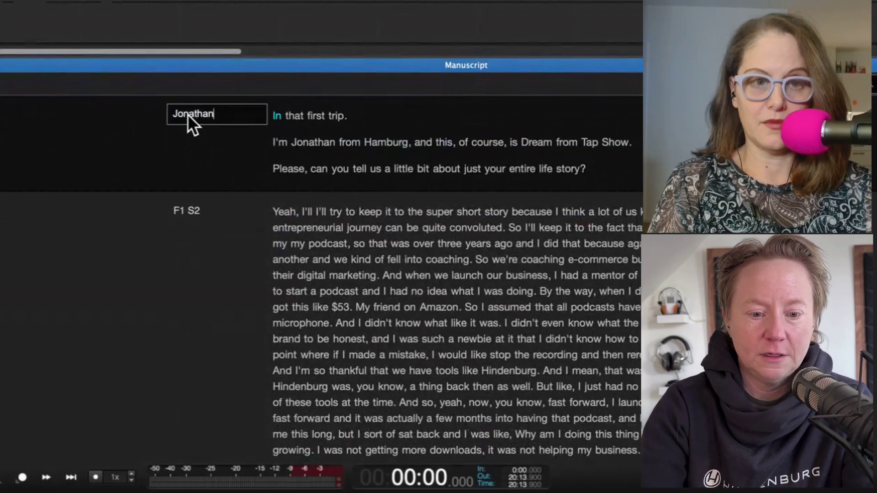
# Step: Confirm the first speaker's new name and start renaming the F1 S2 label
pyautogui.press('Return')
pyautogui.scroll(-3, 215, 321)
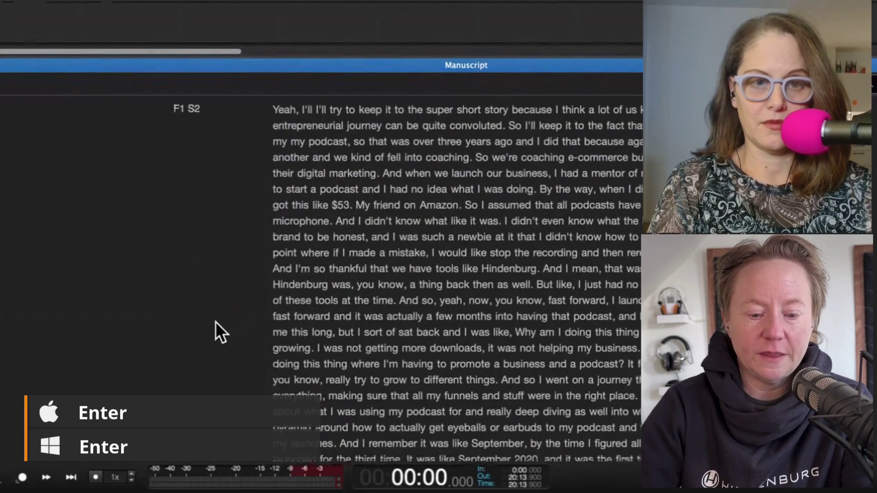
pyautogui.scroll(-10, 215, 322)
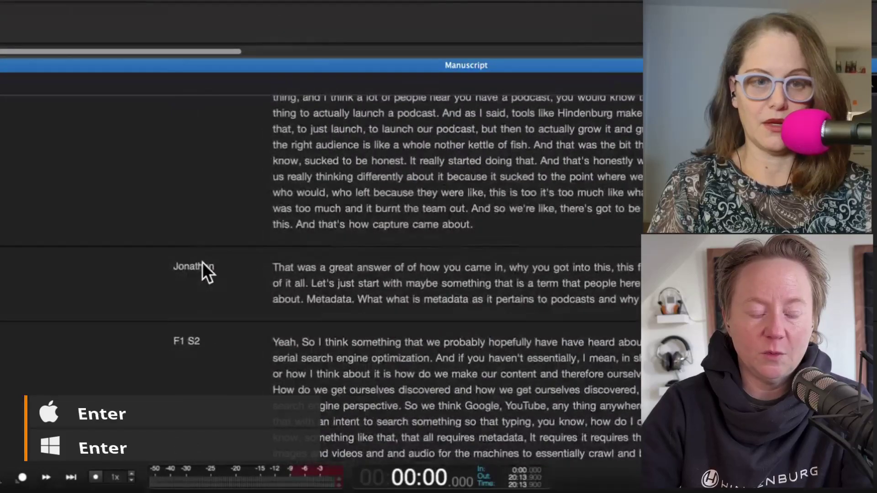
pyautogui.scroll(-3, 185, 275)
pyautogui.scroll(3, 185, 275)
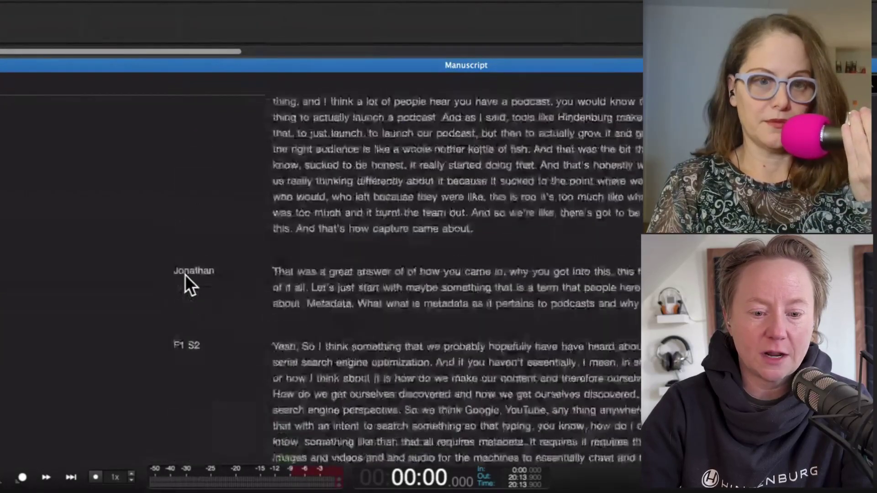
pyautogui.scroll(10, 185, 275)
pyautogui.doubleClick(190, 209)
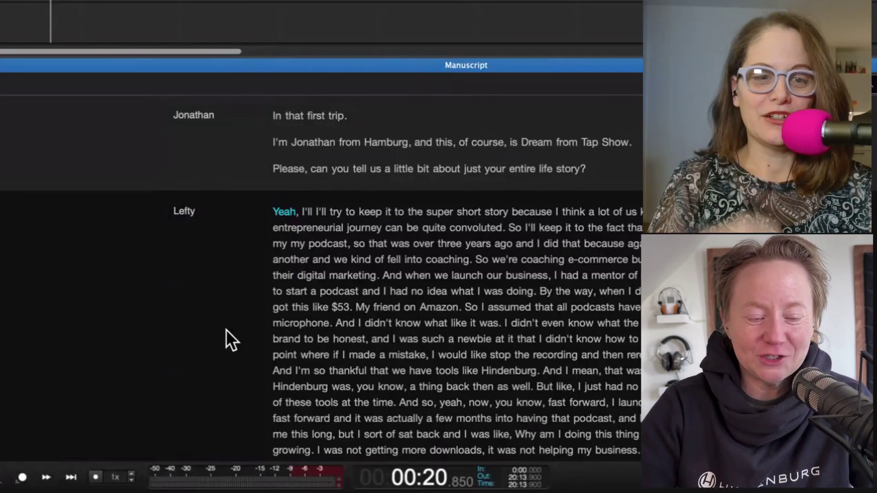
# Step: Correct the transcribed word 'Hamburg' to 'Hindenburg'
pyautogui.scroll(-20, 226, 330)
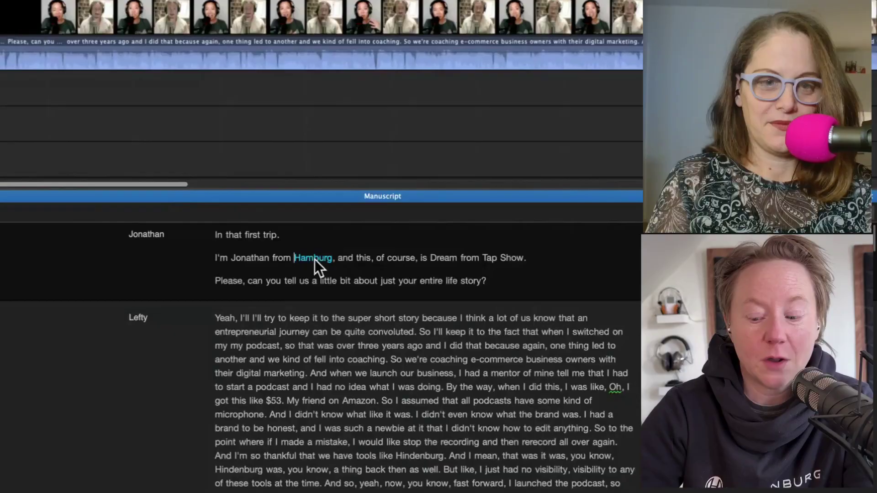
pyautogui.press('Return')
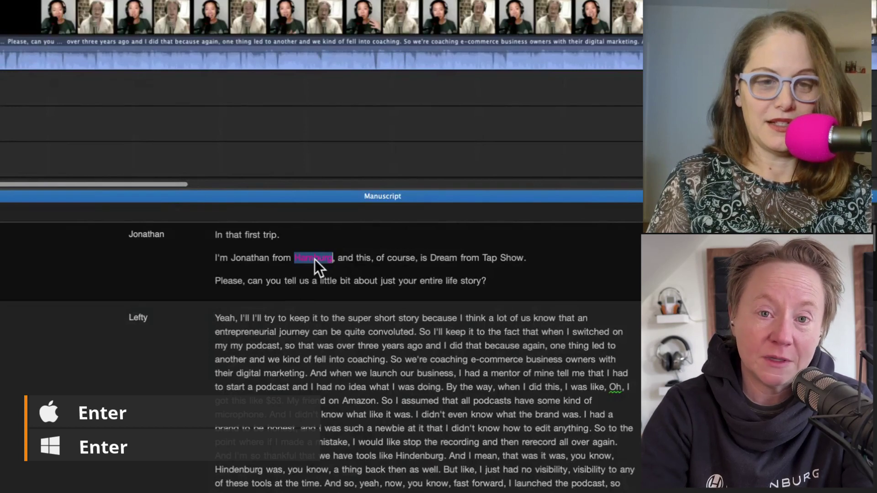
pyautogui.write('Hinde')
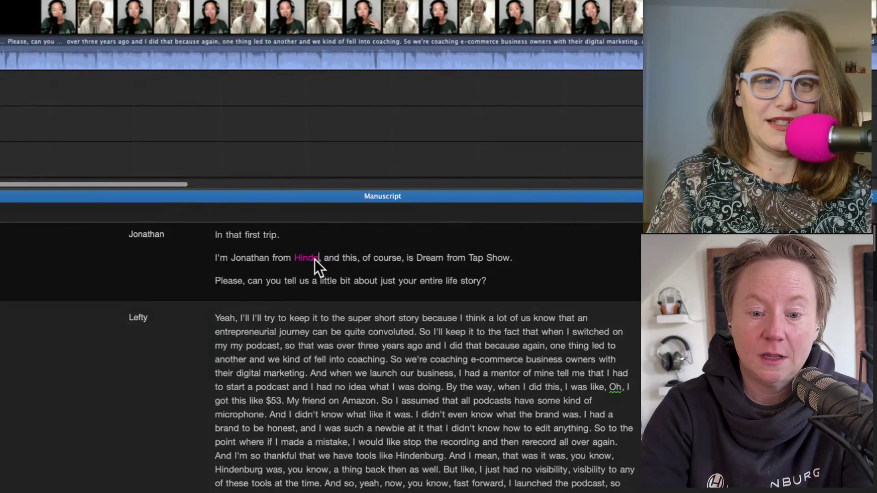
pyautogui.write('nburg')
pyautogui.press('Return')
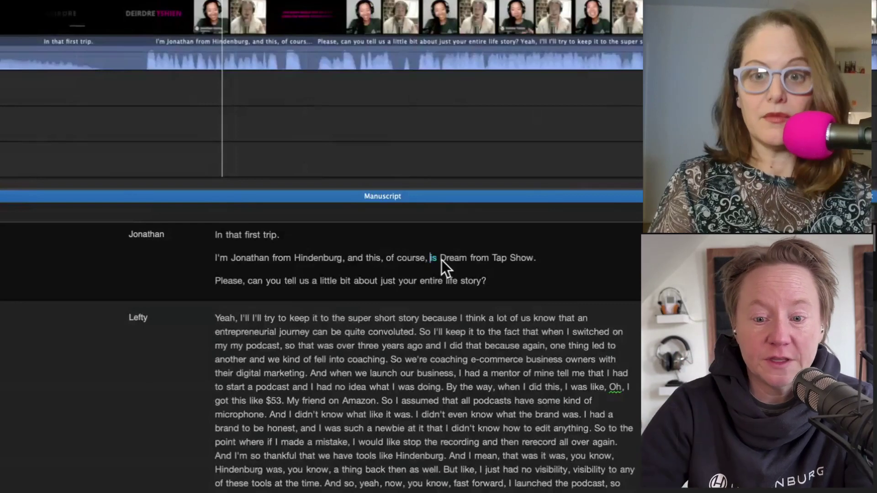
# Step: Replace the misheard 'Dream from Tap Show' with the guest's first name and company
pyautogui.click(441, 260)
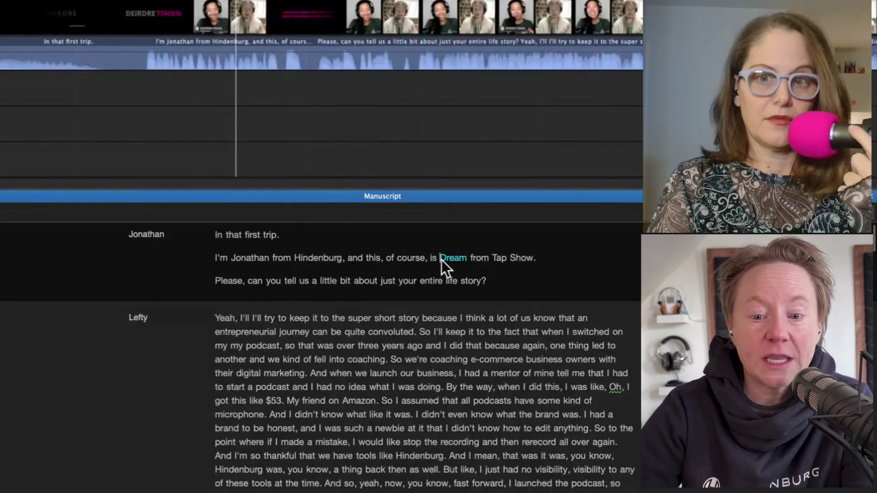
pyautogui.moveTo(457, 260); pyautogui.dragTo(474, 261)
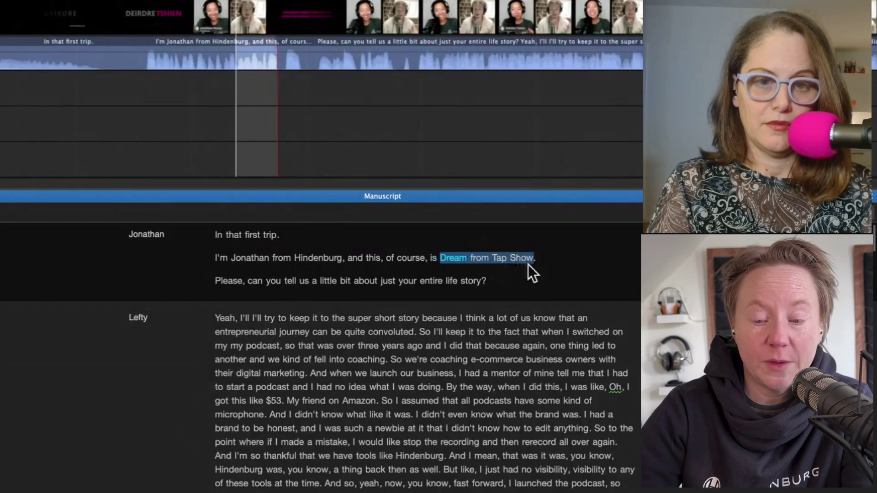
pyautogui.press('Delete')
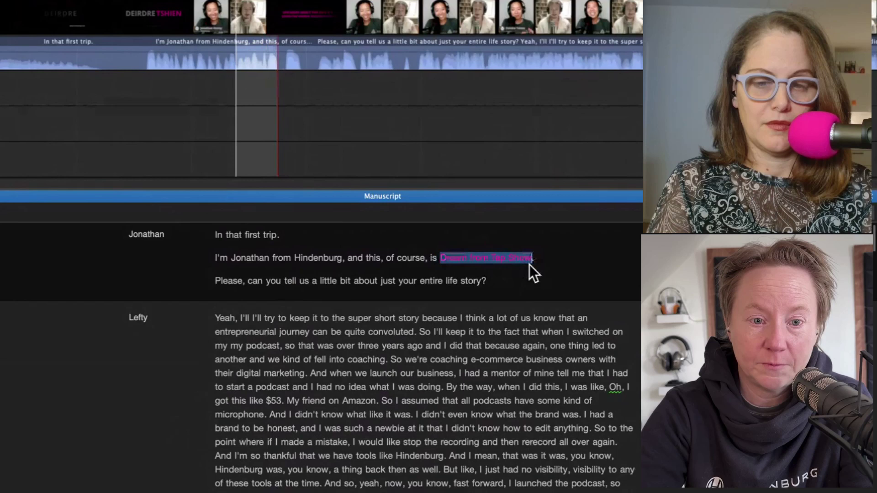
pyautogui.write('Deirdre ')
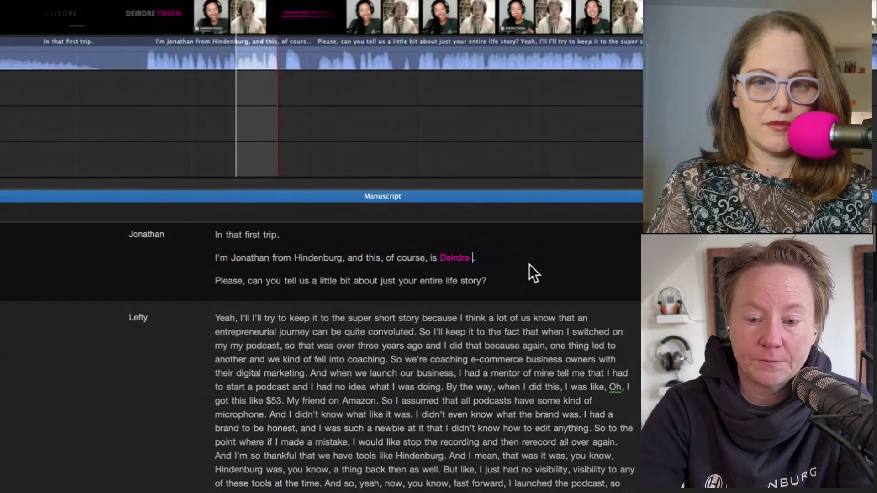
pyautogui.write('from ')
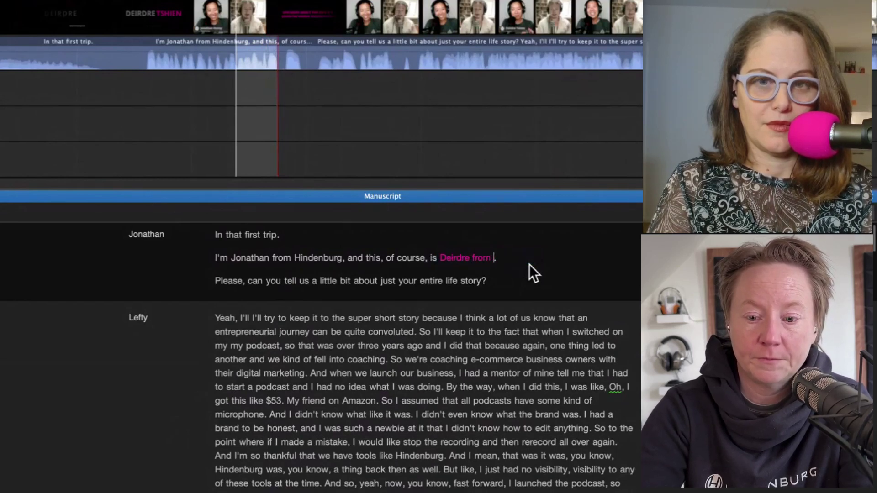
pyautogui.write('Cap')
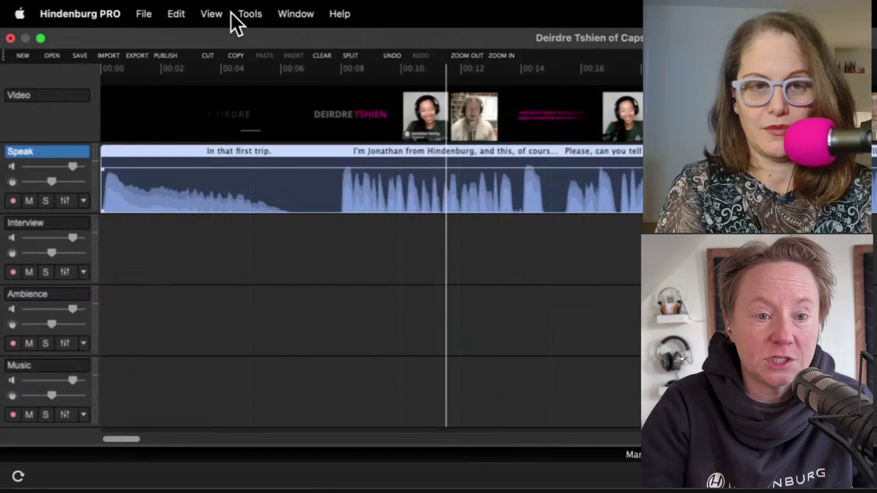
# Step: Split the interview by speaker into two tracks and select the first speaker's track
pyautogui.click(247, 13)
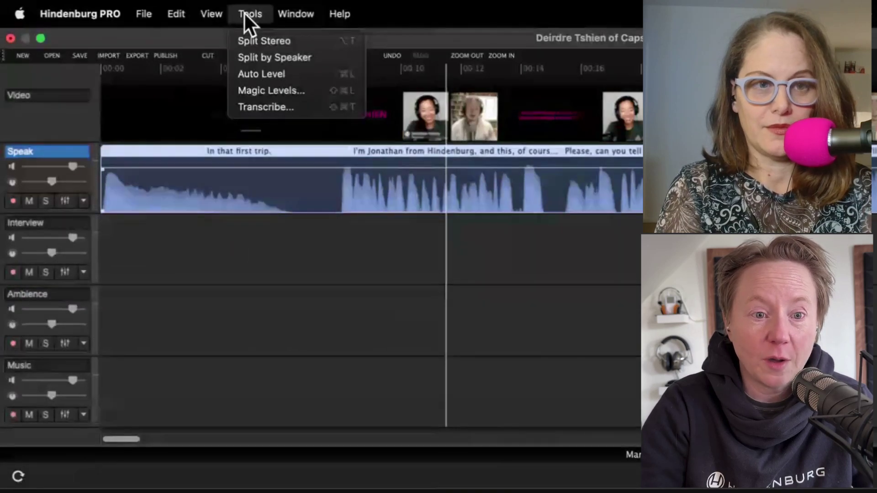
pyautogui.click(259, 57)
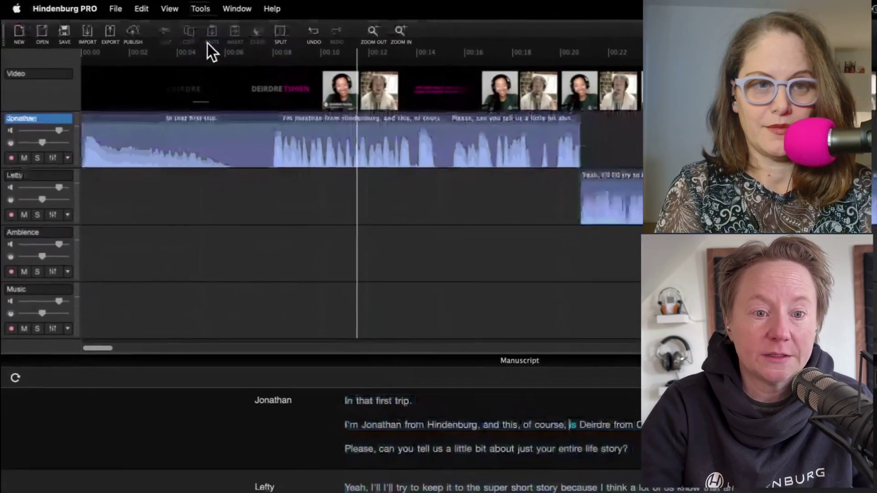
pyautogui.scroll(-5, 403, 250)
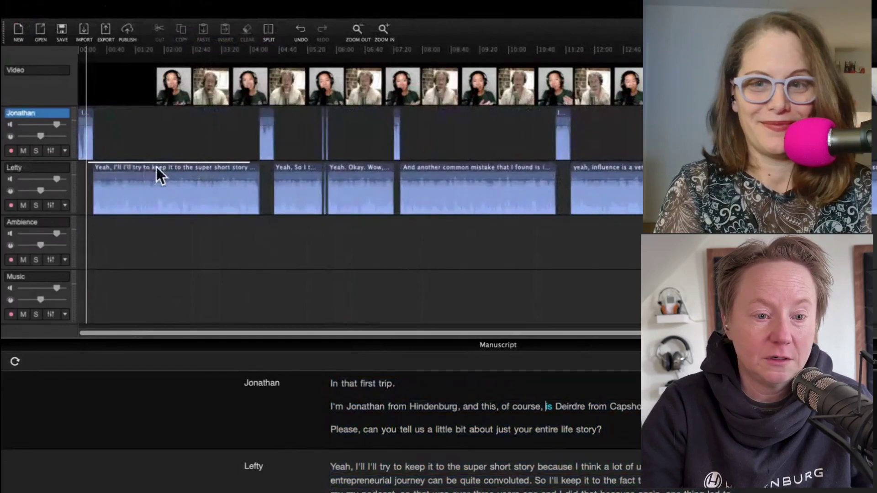
pyautogui.click(270, 118)
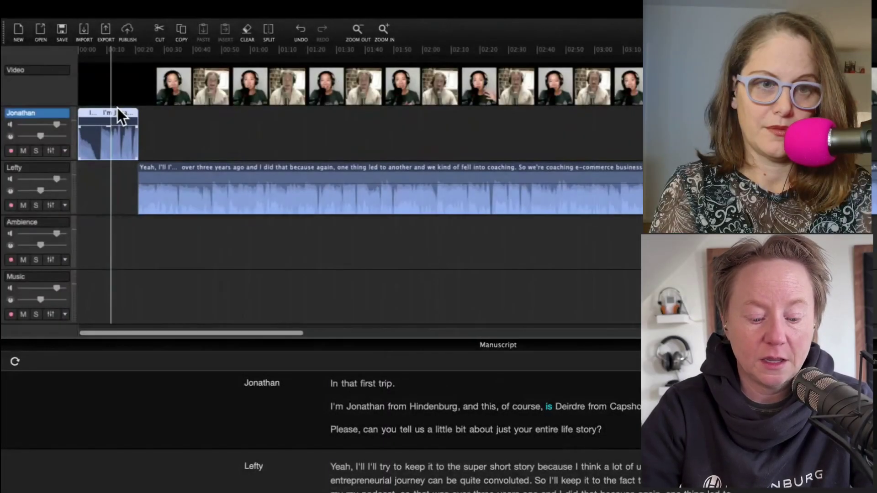
# Step: Select all clips, zoom out to the whole interview, and apply Auto Level
pyautogui.hotkey('ctrl', 'a')
pyautogui.hotkey('ctrl', '-')
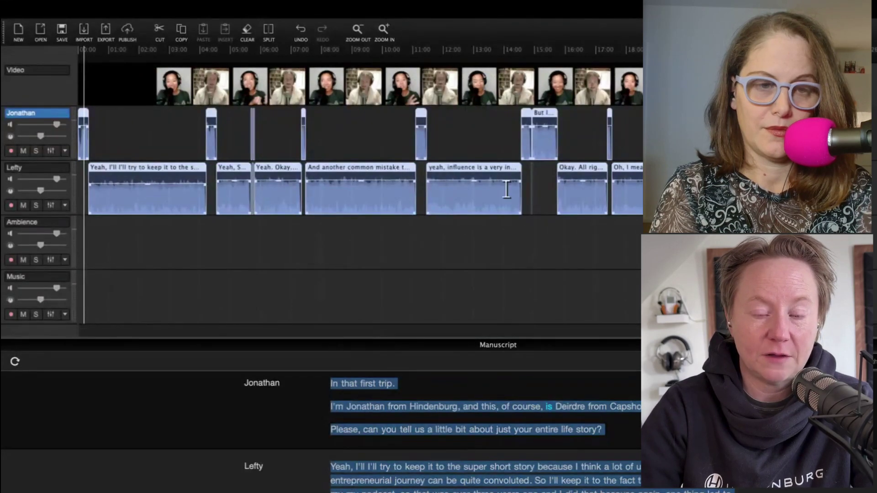
pyautogui.moveTo(131, 25)
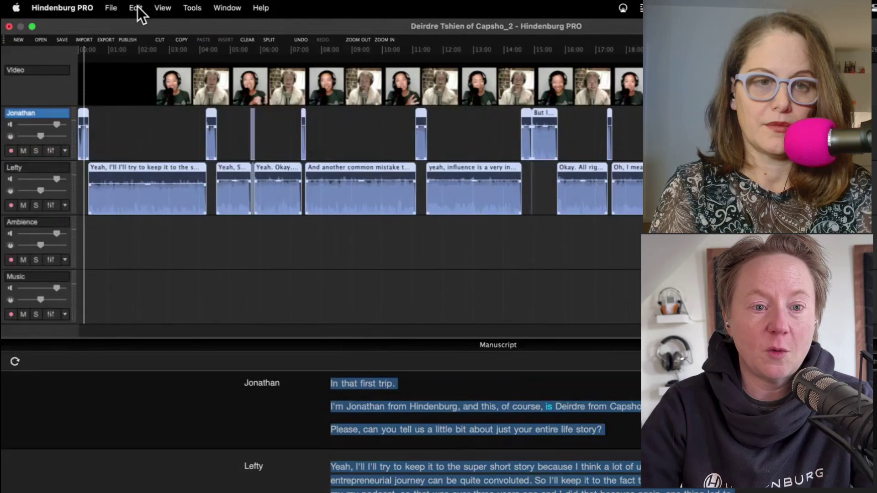
pyautogui.click(160, 8)
pyautogui.moveTo(201, 9)
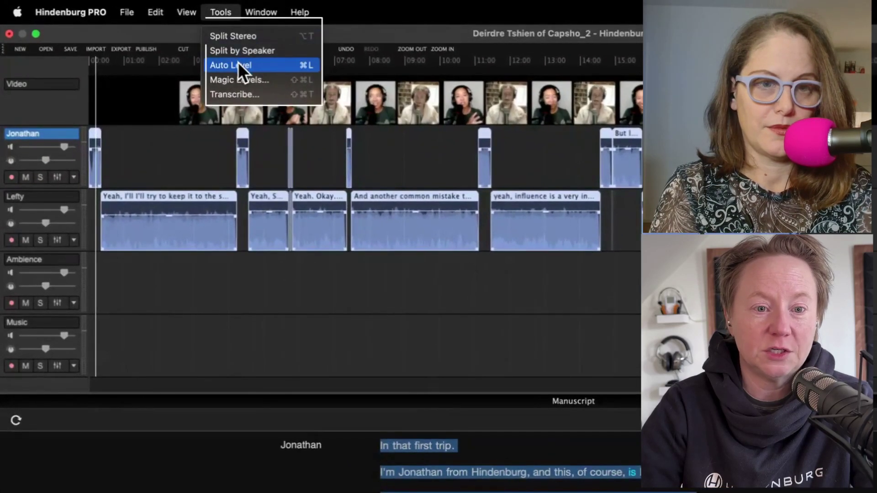
pyautogui.click(237, 65)
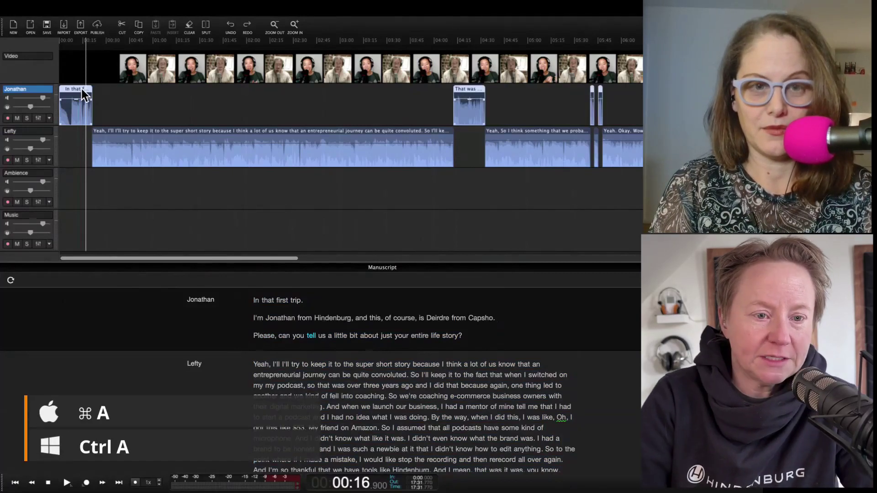
# Step: Colour the host's clip pink from the Colours palette, then close the palette
pyautogui.rightClick(82, 90)
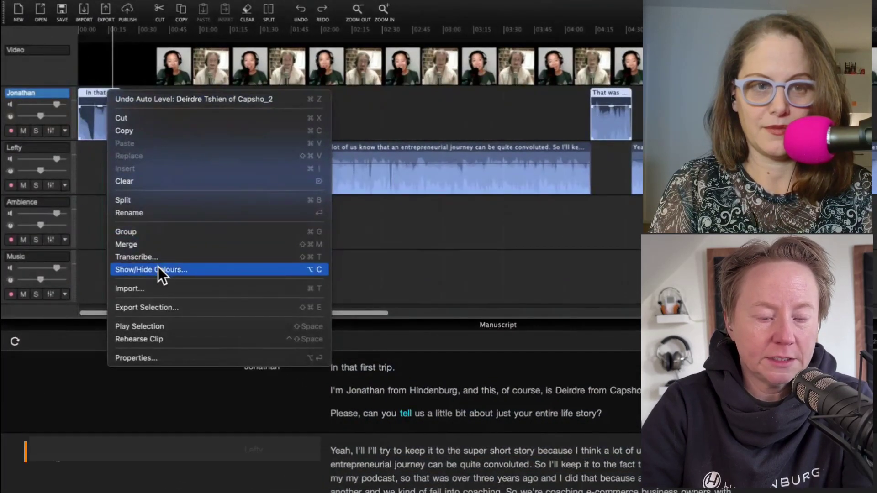
pyautogui.click(158, 267)
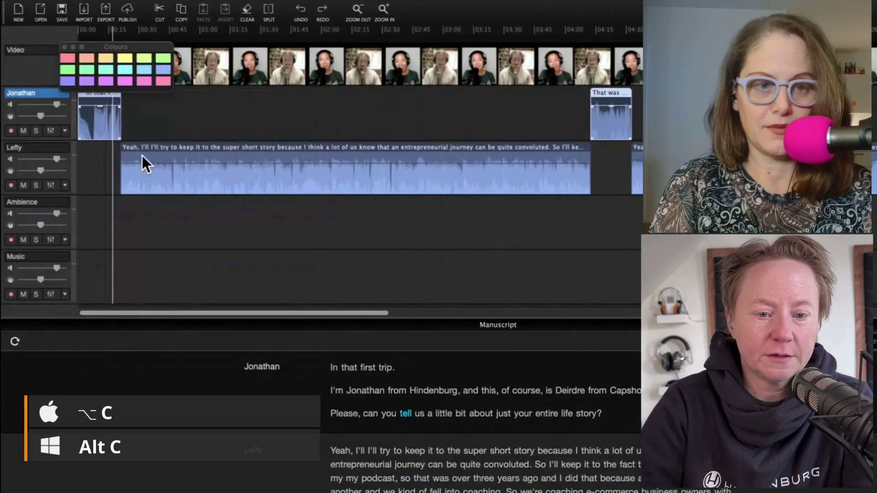
pyautogui.click(146, 81)
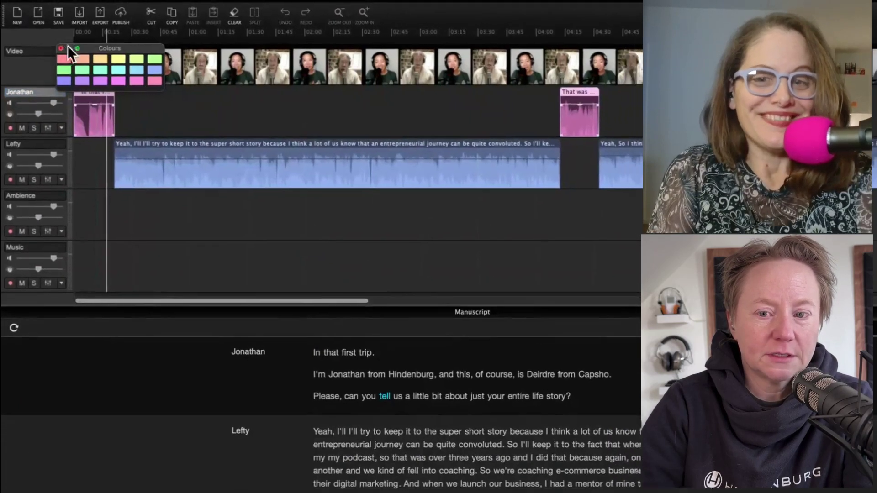
pyautogui.click(65, 46)
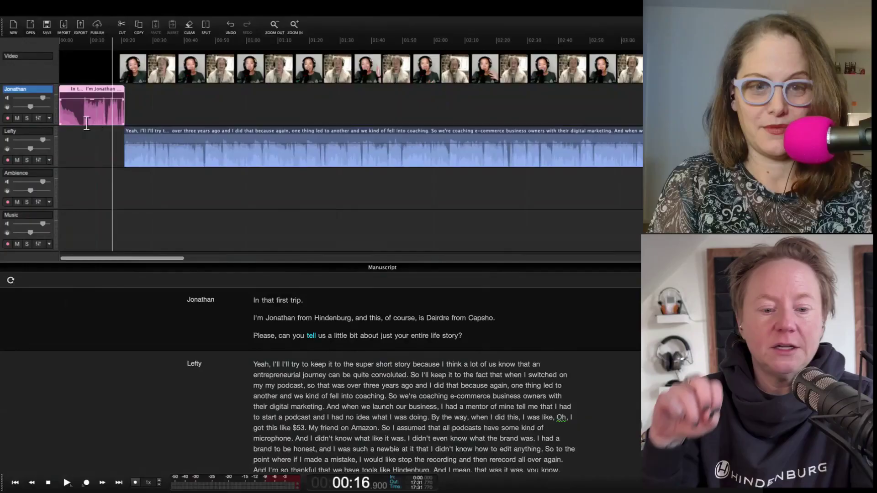
# Step: Scroll the timeline toward the opening 'In that first trip.' line
pyautogui.scroll(5, 104, 155)
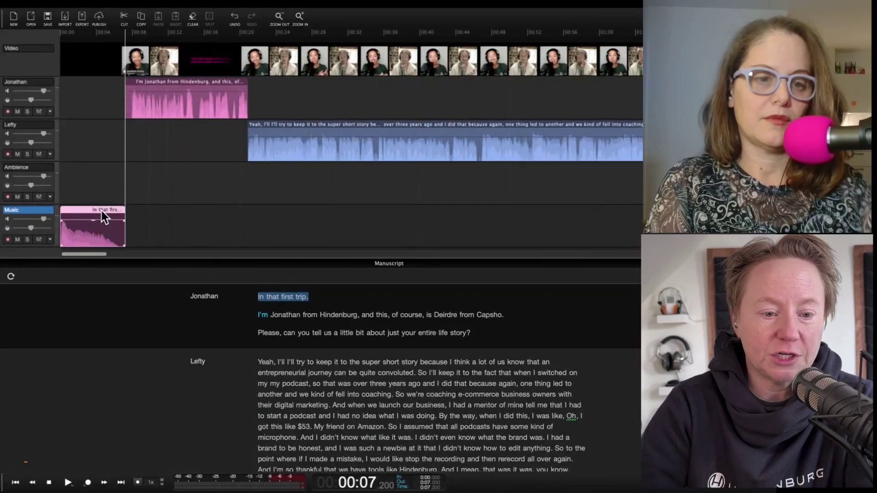
# Step: Turn off Display Transcription in the Music-track clip's Properties
pyautogui.rightClick(101, 216)
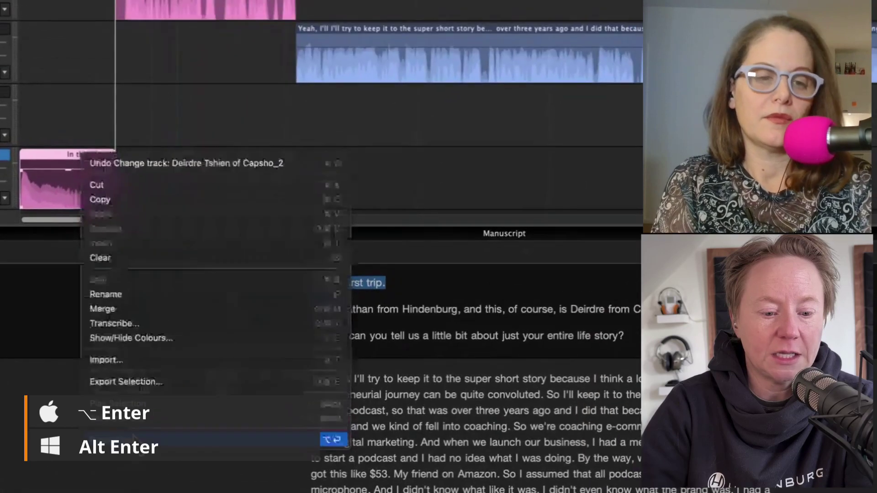
pyautogui.click(201, 362)
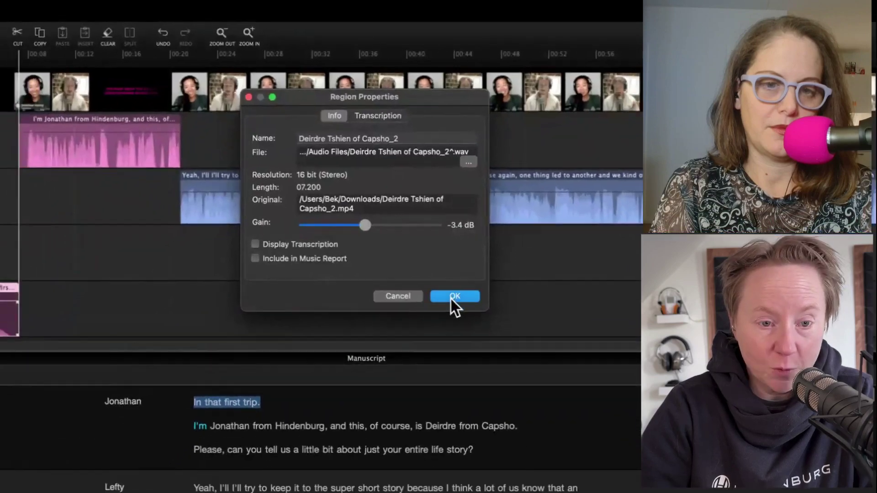
pyautogui.click(437, 332)
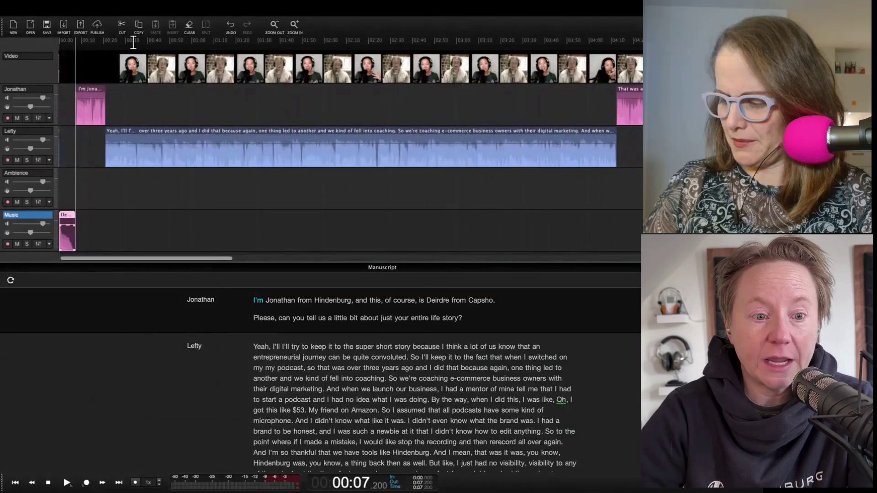
# Step: Show the Sounds library panel and move it up and to the left
pyautogui.click(128, 8)
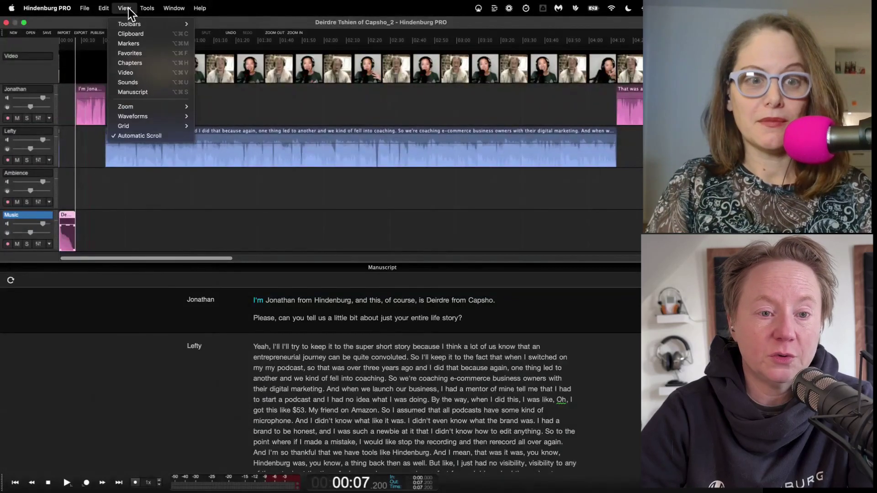
pyautogui.moveTo(150, 9)
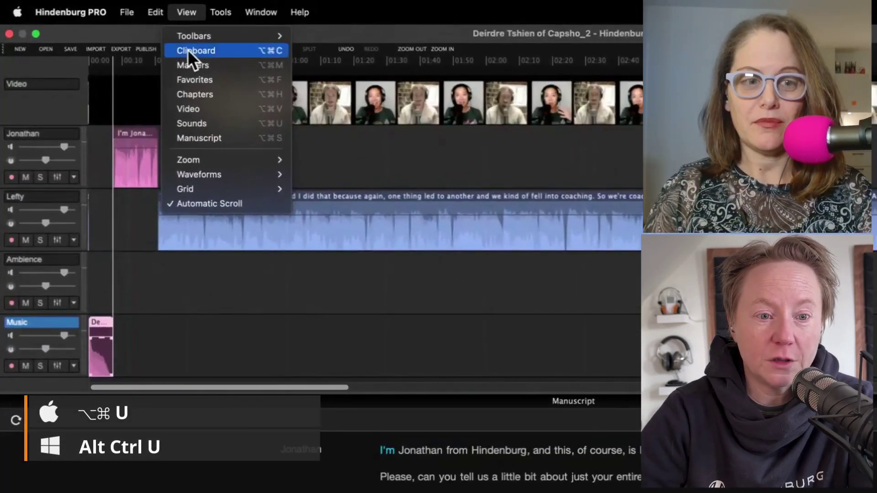
pyautogui.click(197, 124)
pyautogui.moveTo(397, 156); pyautogui.dragTo(342, 157)
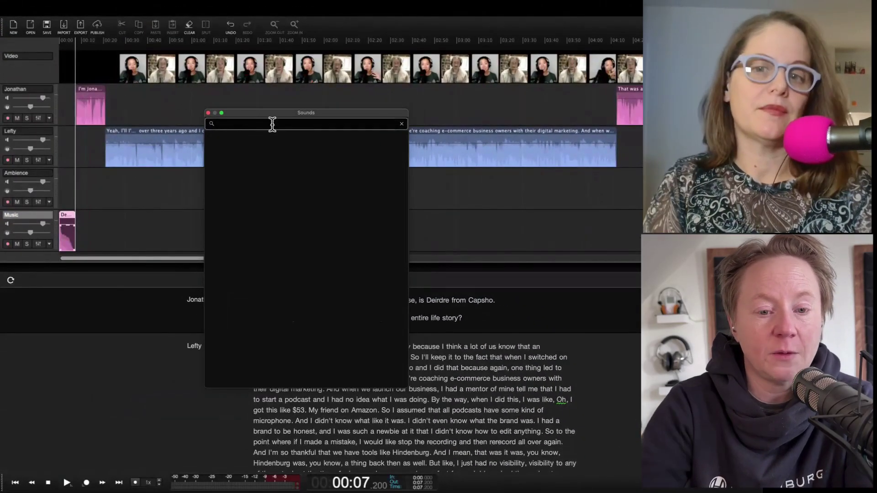
# Step: Search the library for 'tra' and place the diesel freight train sound on the Ambience track
pyautogui.click(272, 124)
pyautogui.write('train')
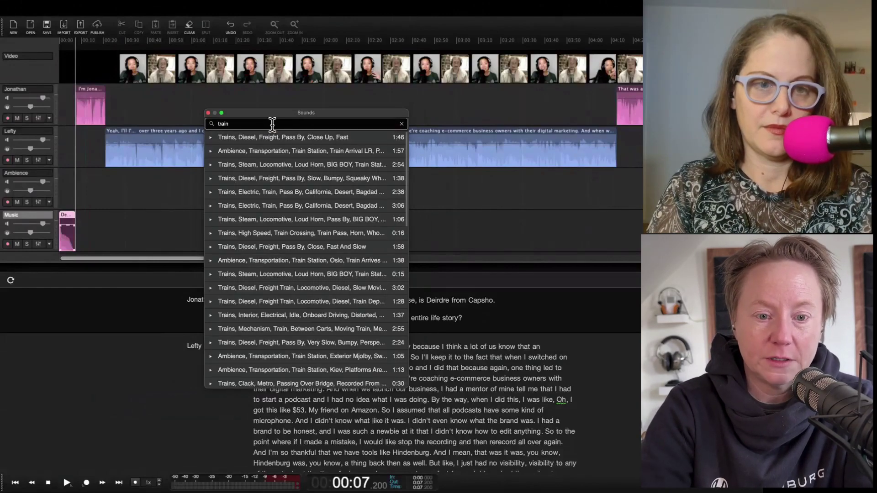
pyautogui.scroll(-10, 270, 377)
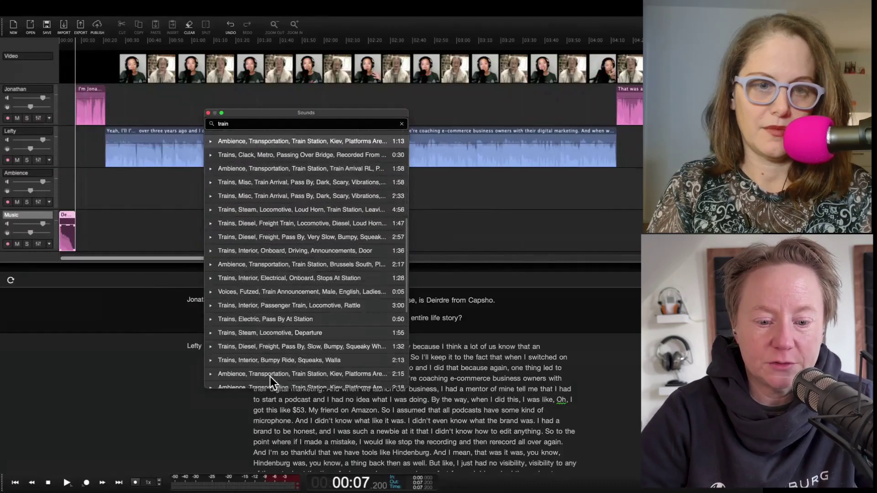
pyautogui.scroll(10, 270, 377)
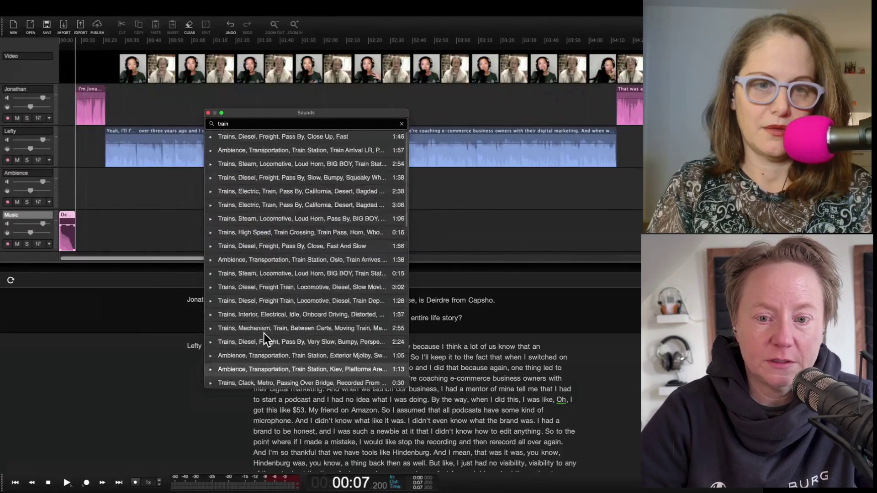
pyautogui.moveTo(265, 141); pyautogui.dragTo(128, 192)
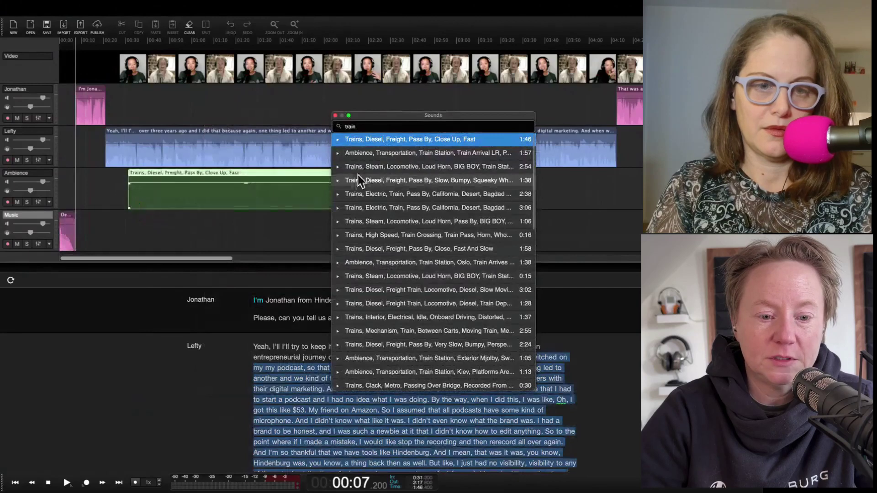
pyautogui.moveTo(373, 116); pyautogui.dragTo(486, 134)
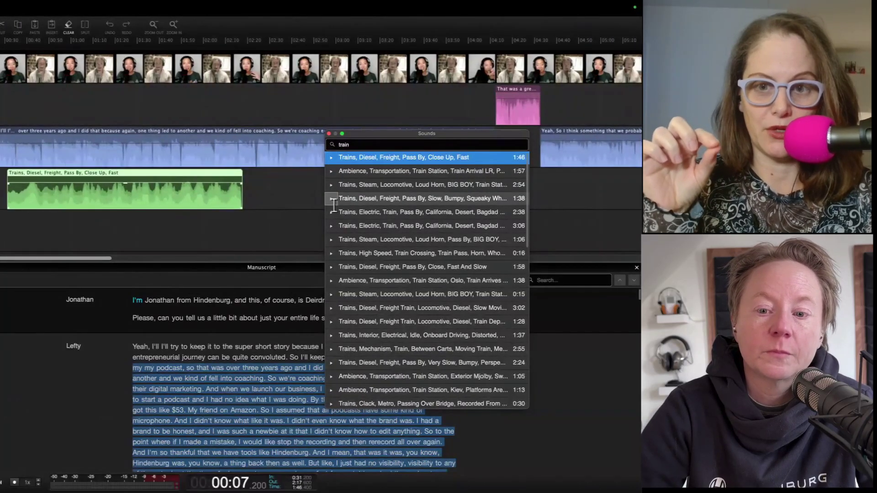
# Step: Audition the slow, bumpy diesel freight sound and the short steam locomotive horn
pyautogui.scroll(-2, 341, 329)
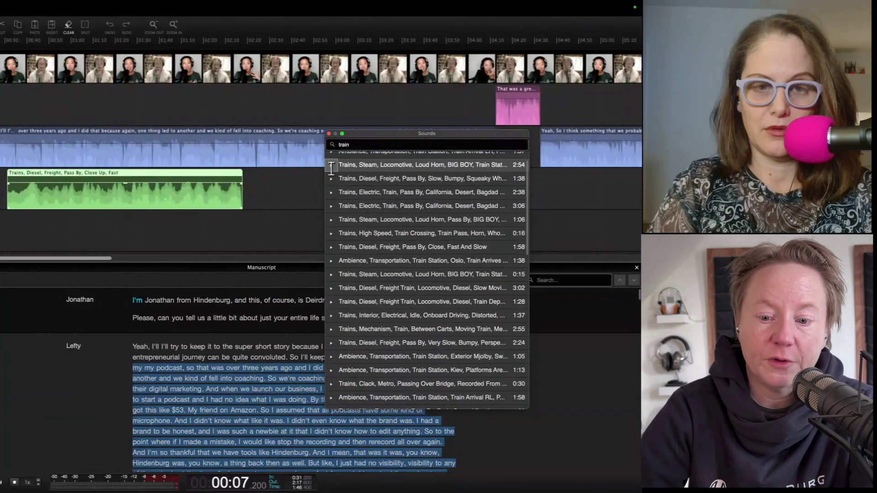
pyautogui.scroll(2, 336, 173)
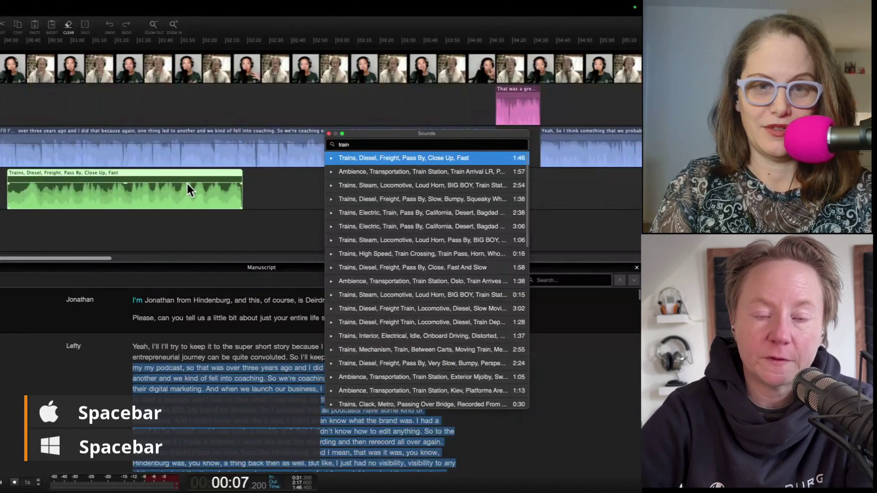
pyautogui.click(352, 199)
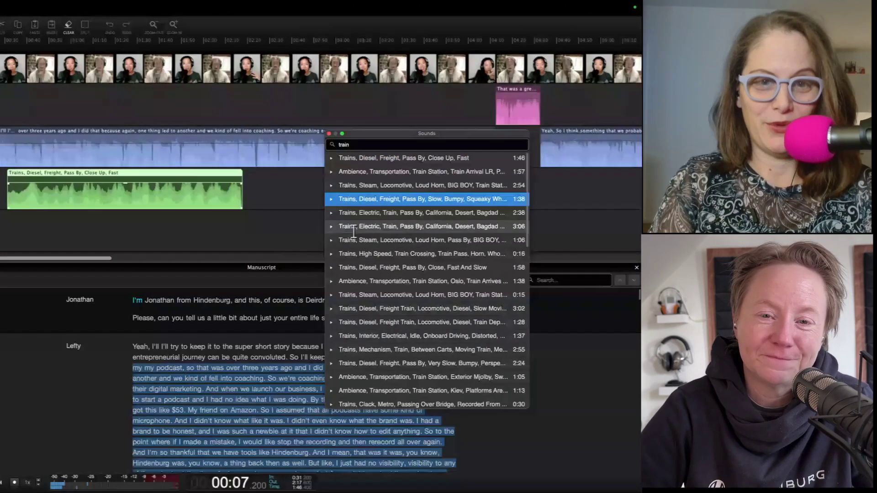
pyautogui.scroll(-1, 353, 232)
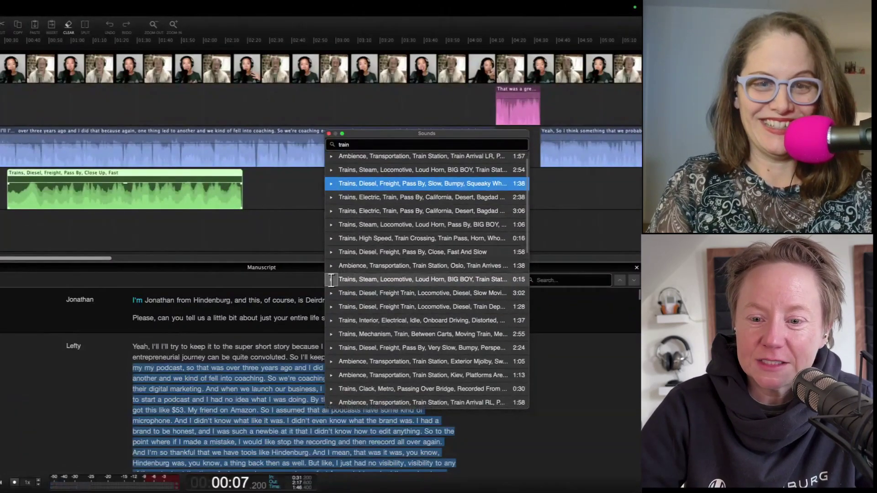
pyautogui.click(331, 280)
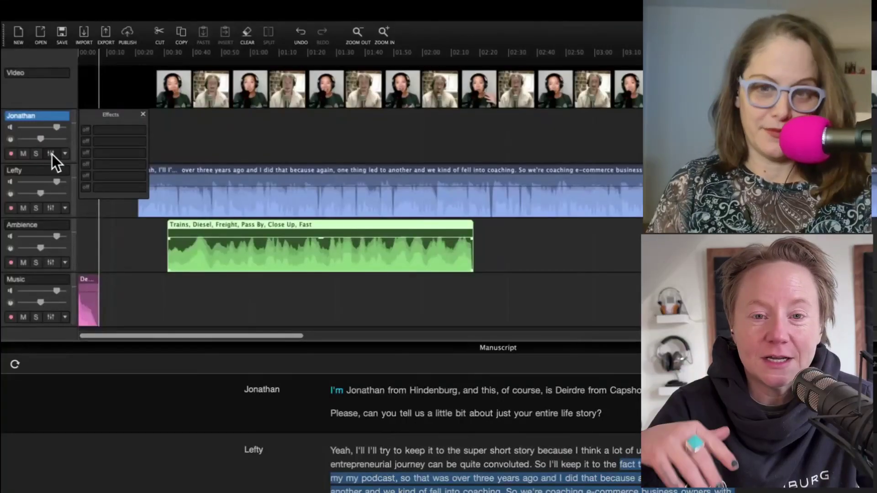
# Step: Put Noise Reduction in Lefty's first effect slot with a slightly lowered reduction amount
pyautogui.click(107, 130)
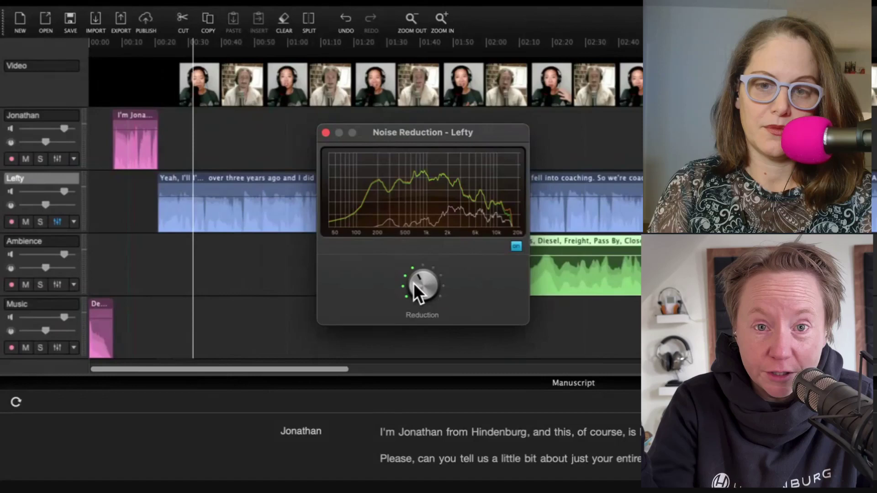
pyautogui.moveTo(413, 283); pyautogui.dragTo(411, 285)
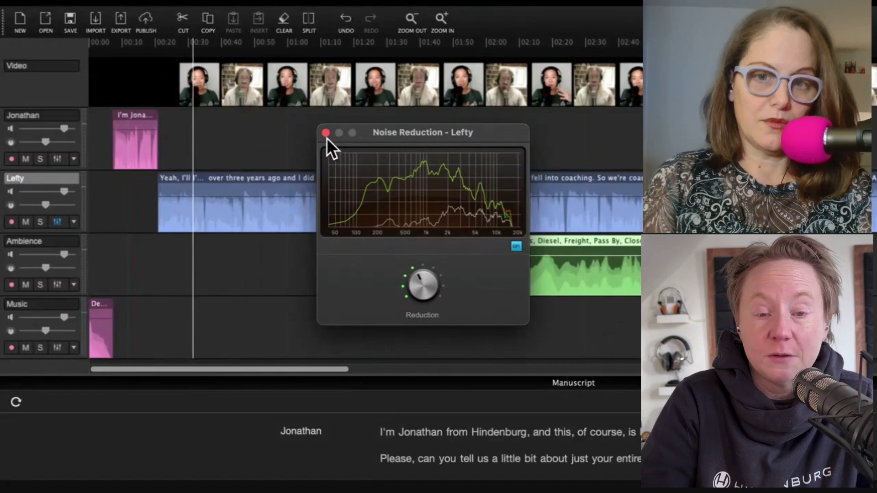
pyautogui.click(56, 223)
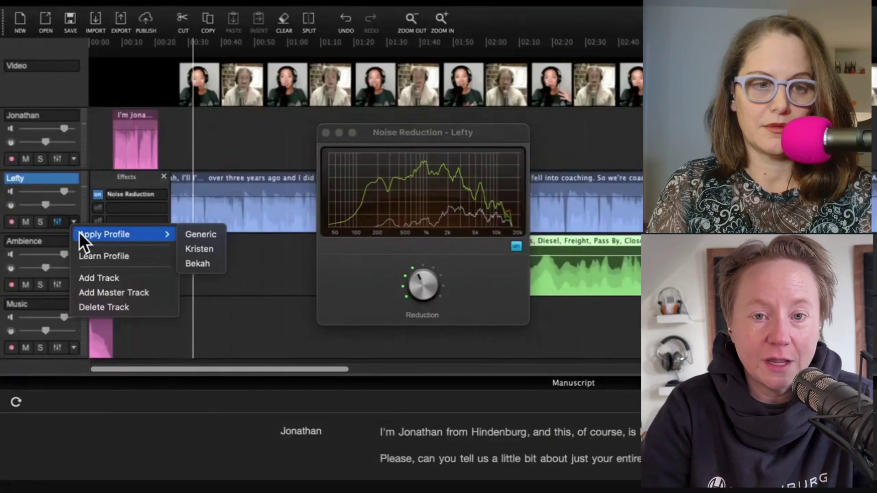
# Step: Apply a voice profile to the Lefty track and confirm the Voice Profiler notice
pyautogui.click(201, 234)
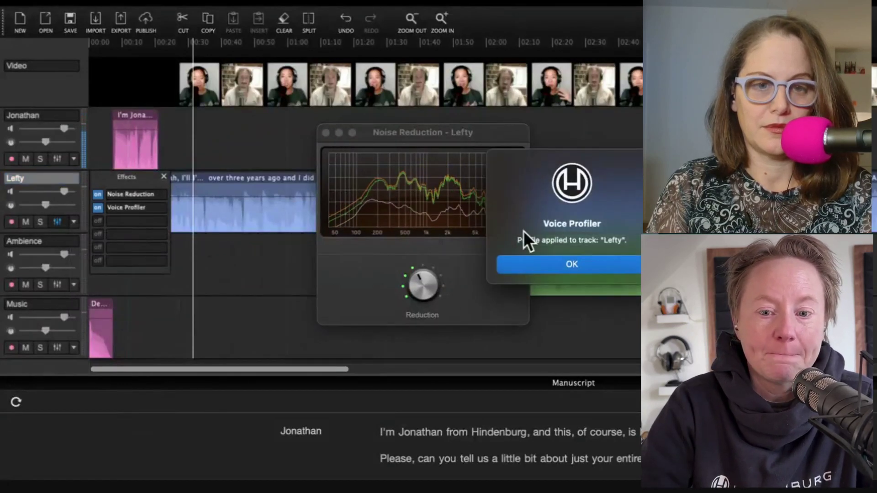
pyautogui.click(565, 268)
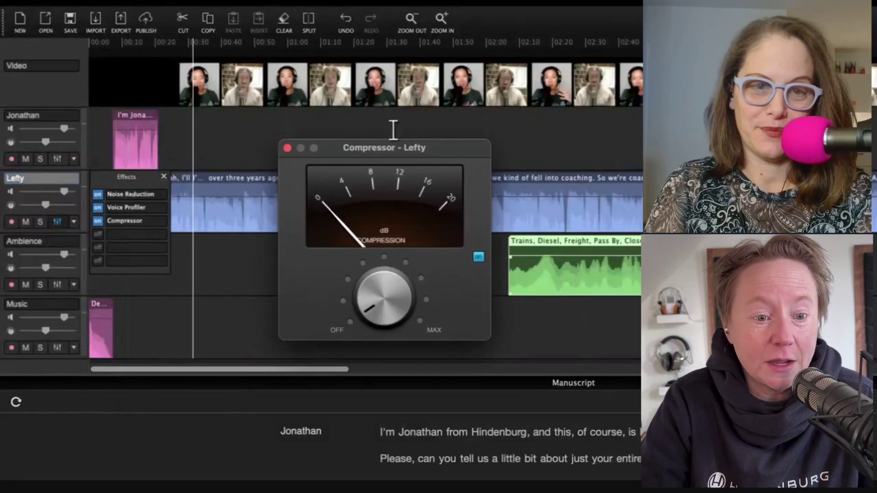
# Step: Move the Compressor settings window slightly aside
pyautogui.moveTo(388, 155); pyautogui.dragTo(397, 151)
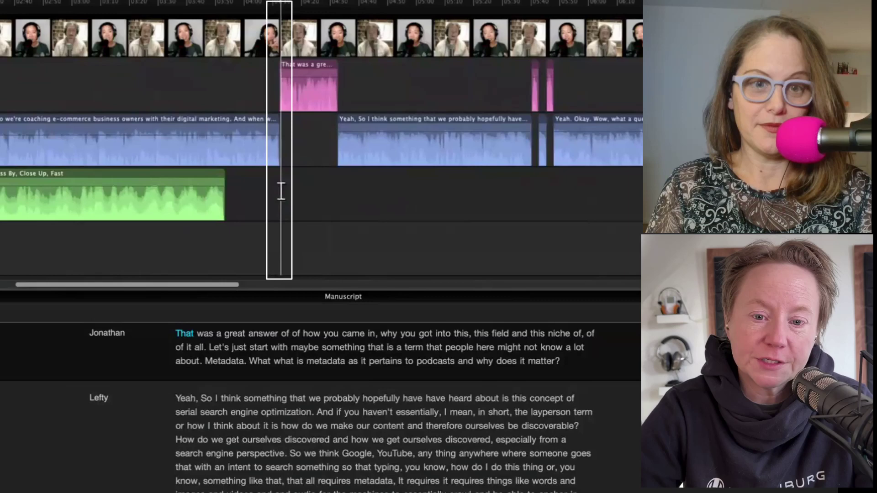
# Step: Add a marker at the playhead and rename Marker 3 to 'compression'
pyautogui.scroll(3, 281, 192)
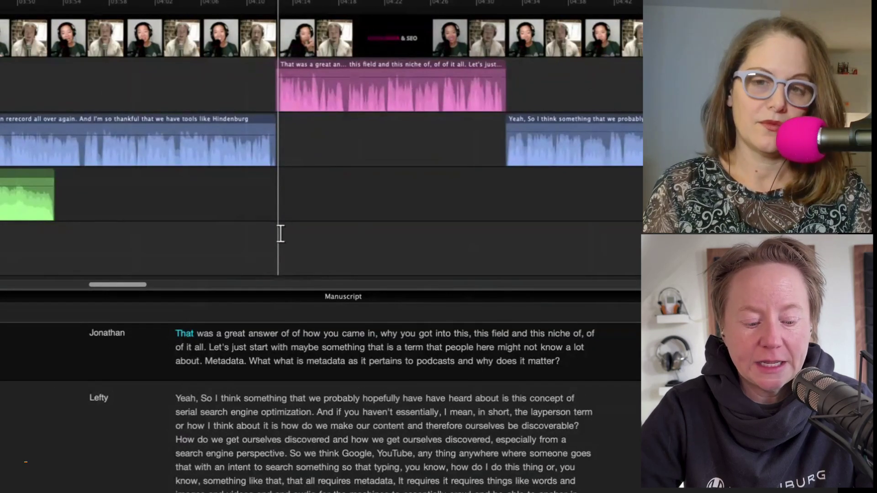
pyautogui.press('shift+super+Return')
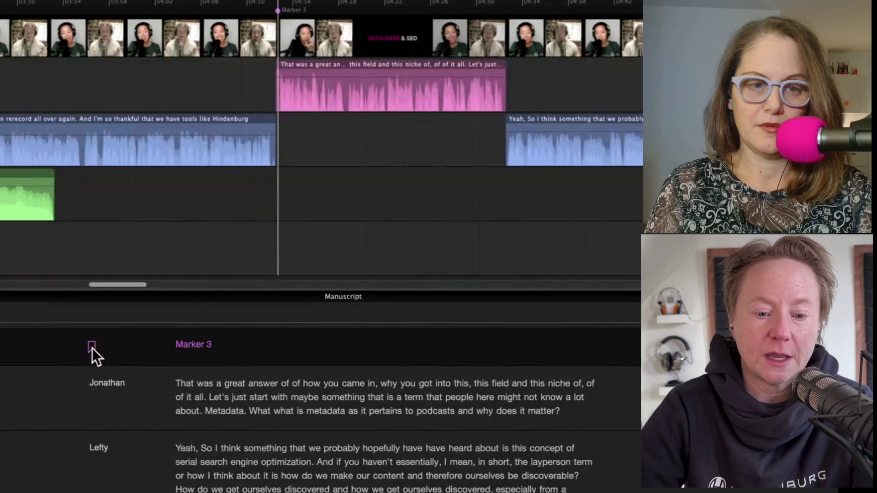
pyautogui.doubleClick(198, 346)
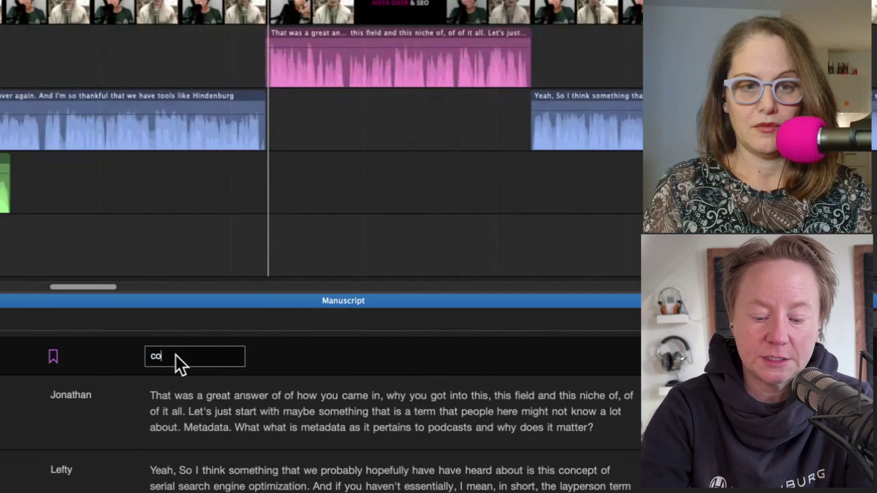
pyautogui.write('compression')
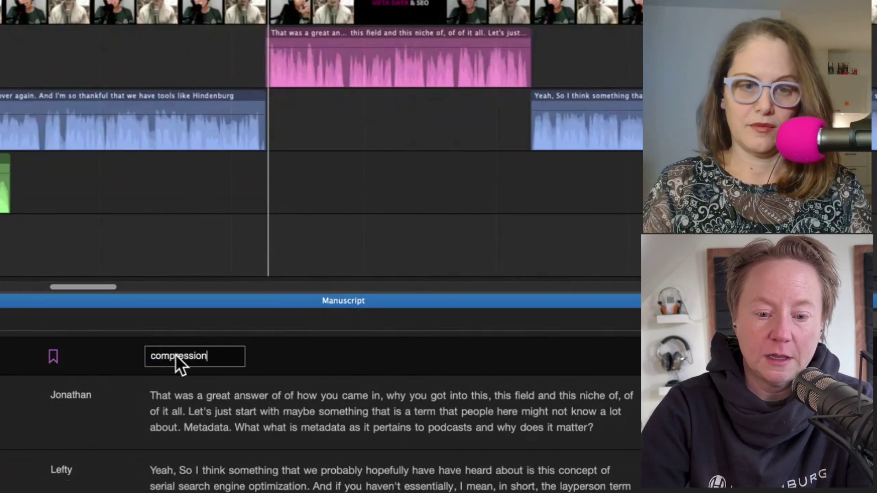
pyautogui.press('Return')
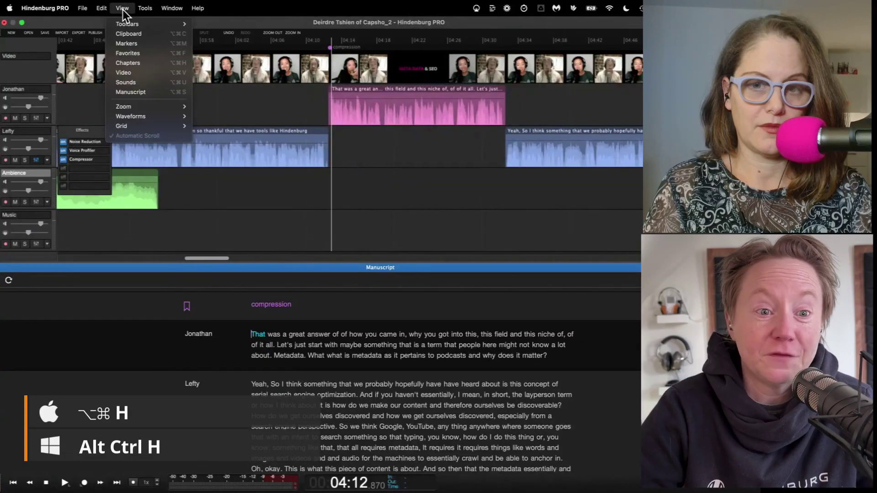
# Step: Open the Chapters panel listing compression and Markers 4–8 with their times
pyautogui.click(131, 62)
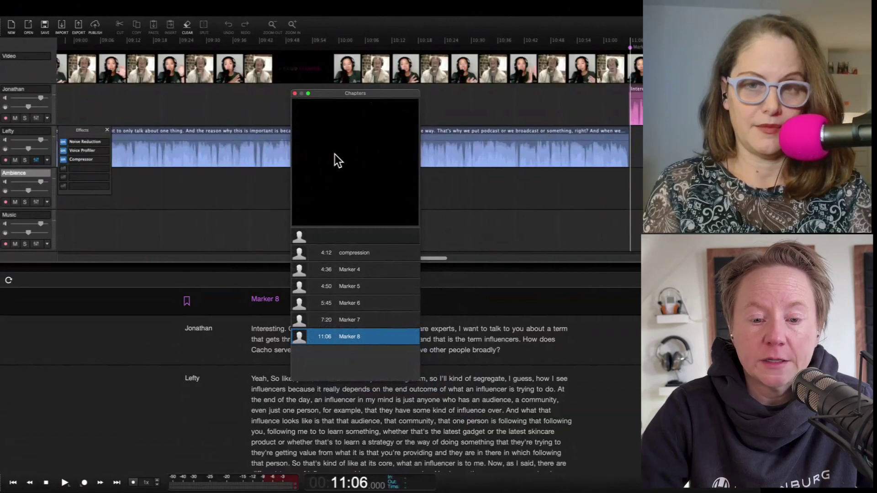
# Step: Bring up the Chapters panel's options for copying the chapter list as text
pyautogui.rightClick(357, 235)
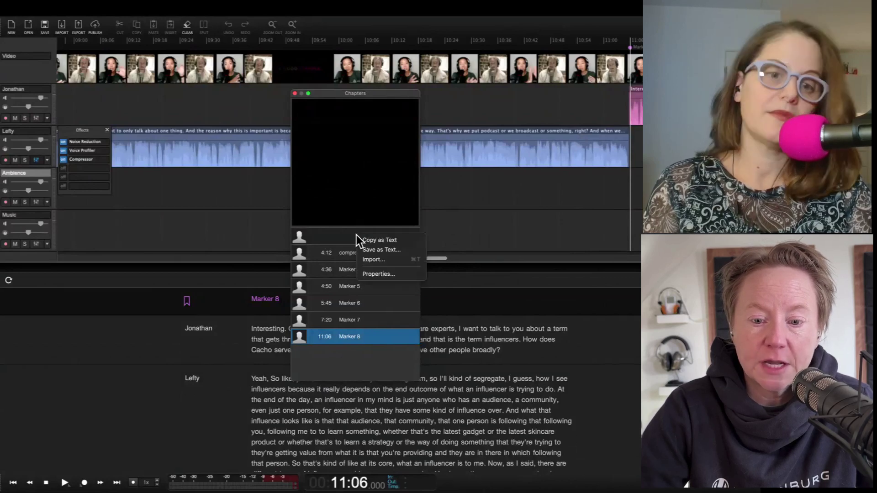